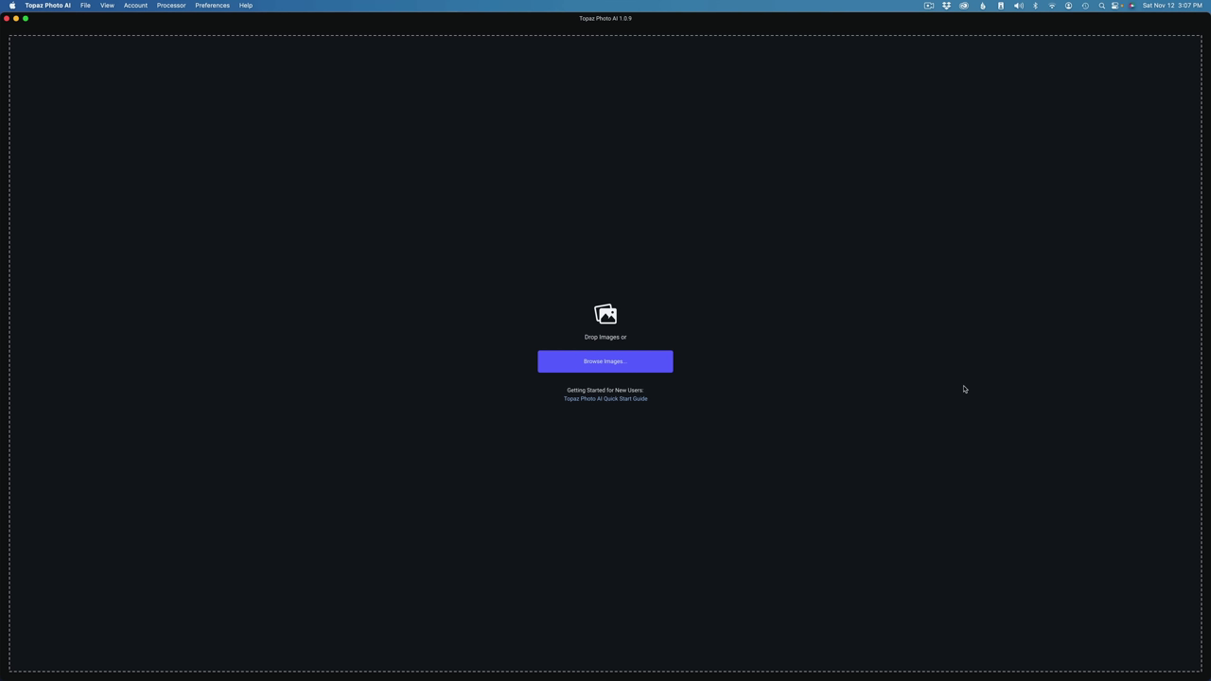
- Open the Photo AI folder on Photoshop Scratch SSD and drag all eight DNGs into Topaz
mouse_move(539, 674)
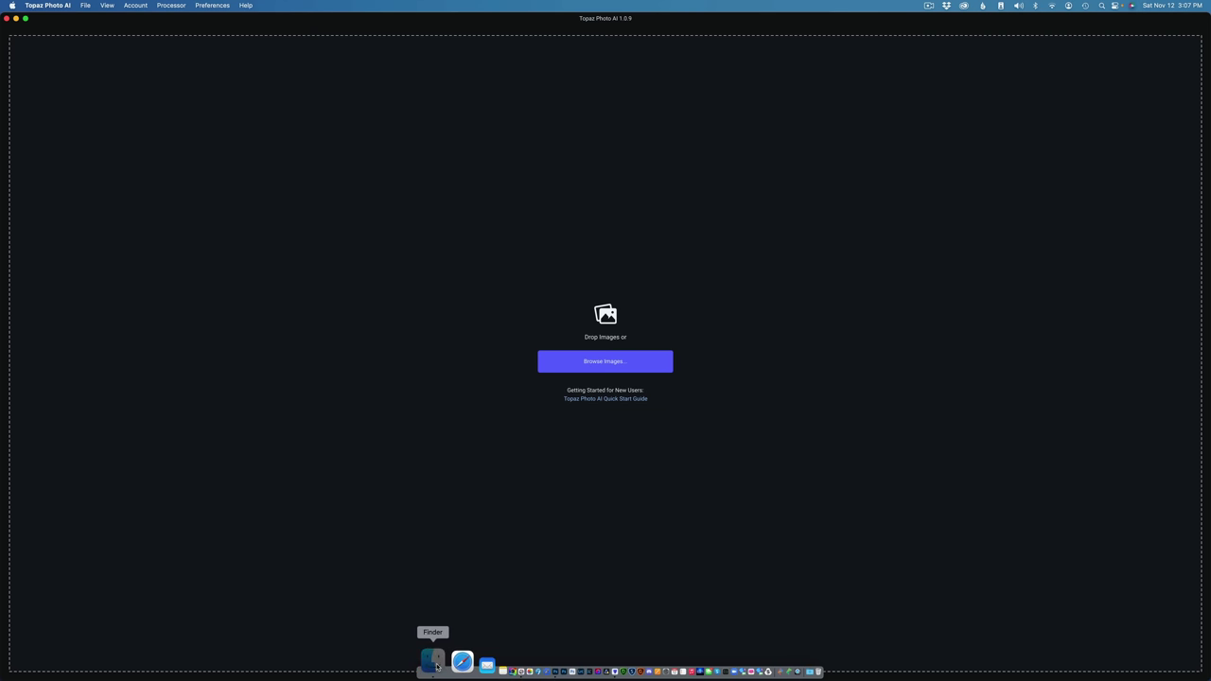
click(418, 662)
scroll(440, 314, down, 10)
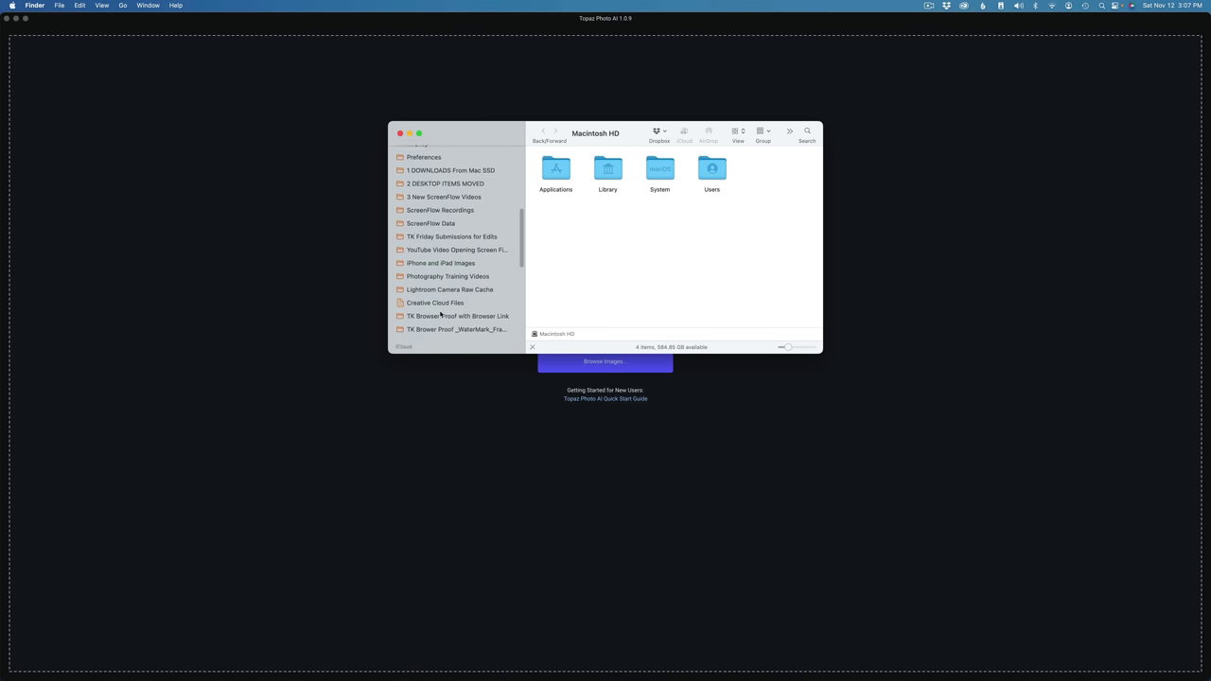
click(441, 321)
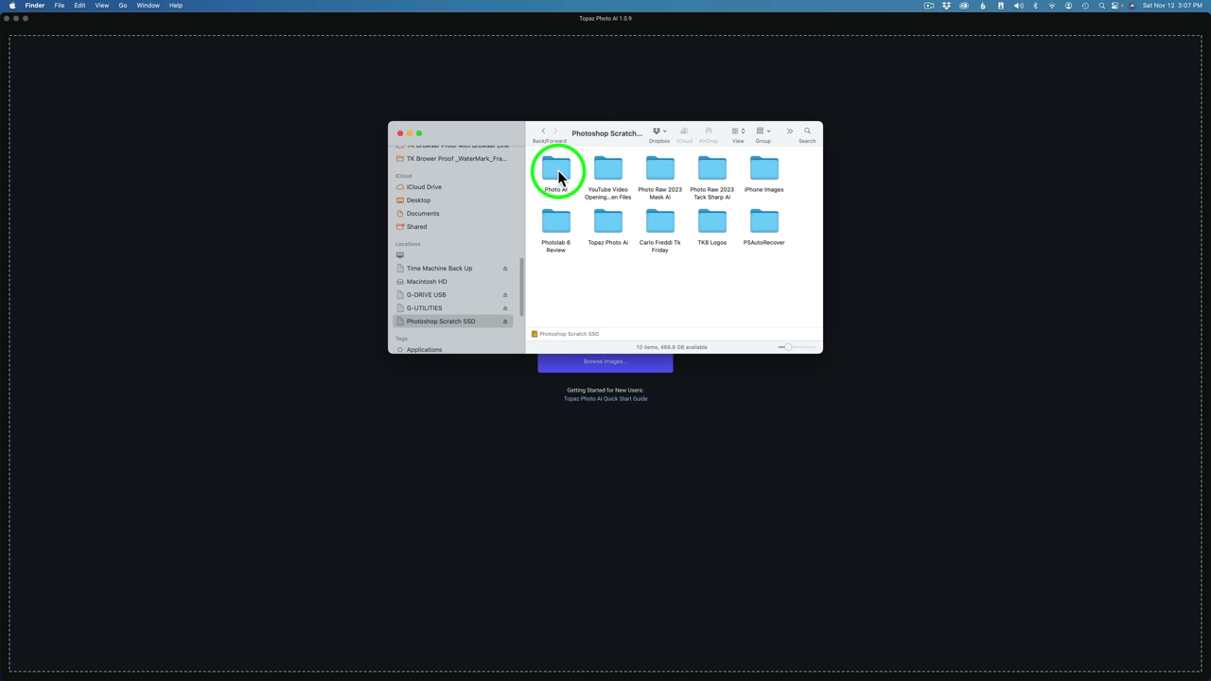
double_click(558, 175)
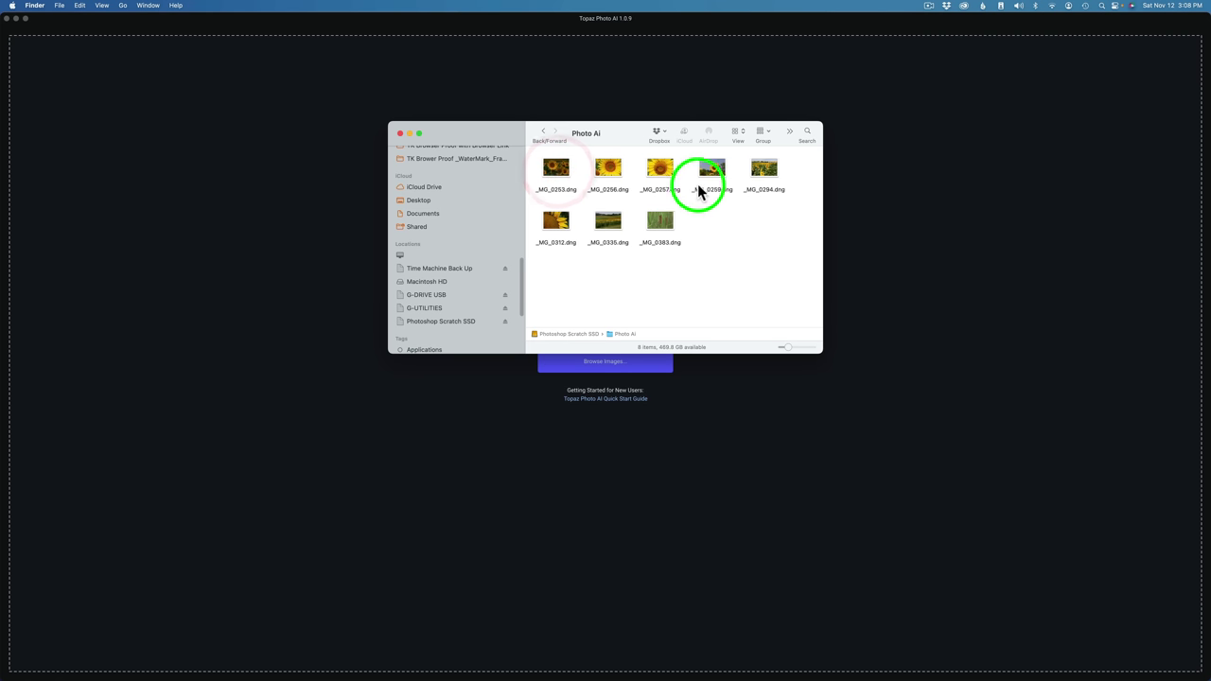
drag(800, 164, 560, 223)
drag(562, 167, 892, 253)
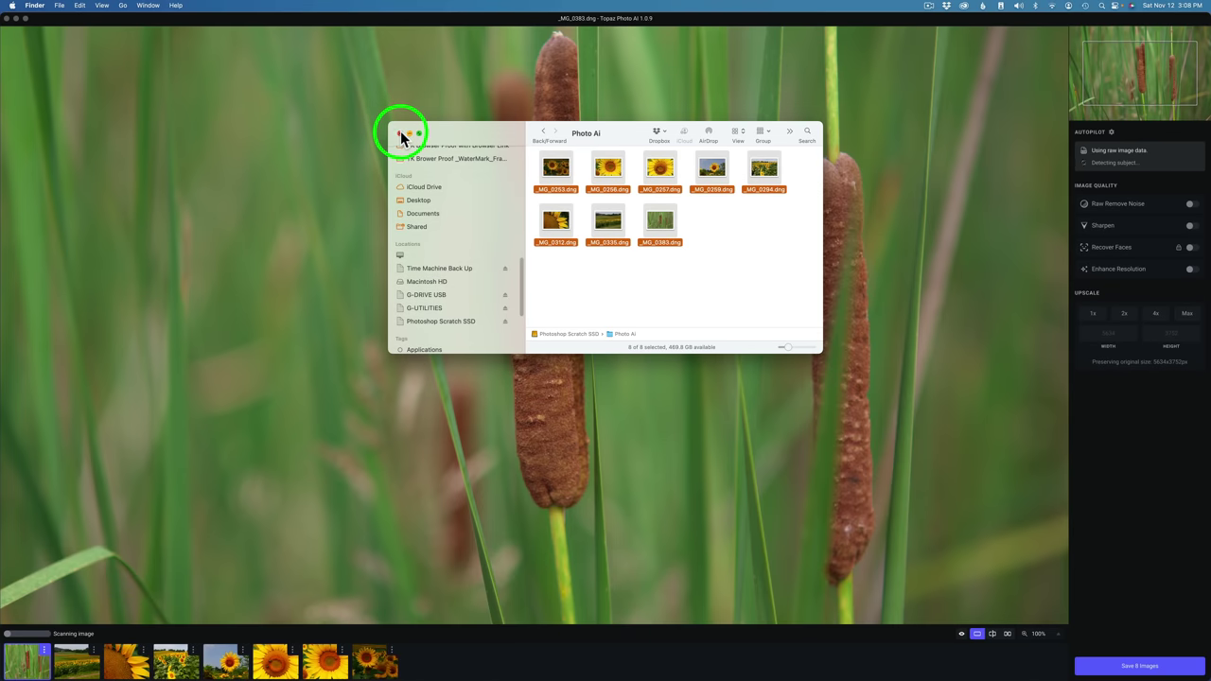
- Close the Finder window and review Autopilot's analysis notes for _MG_0383.dng
click(401, 132)
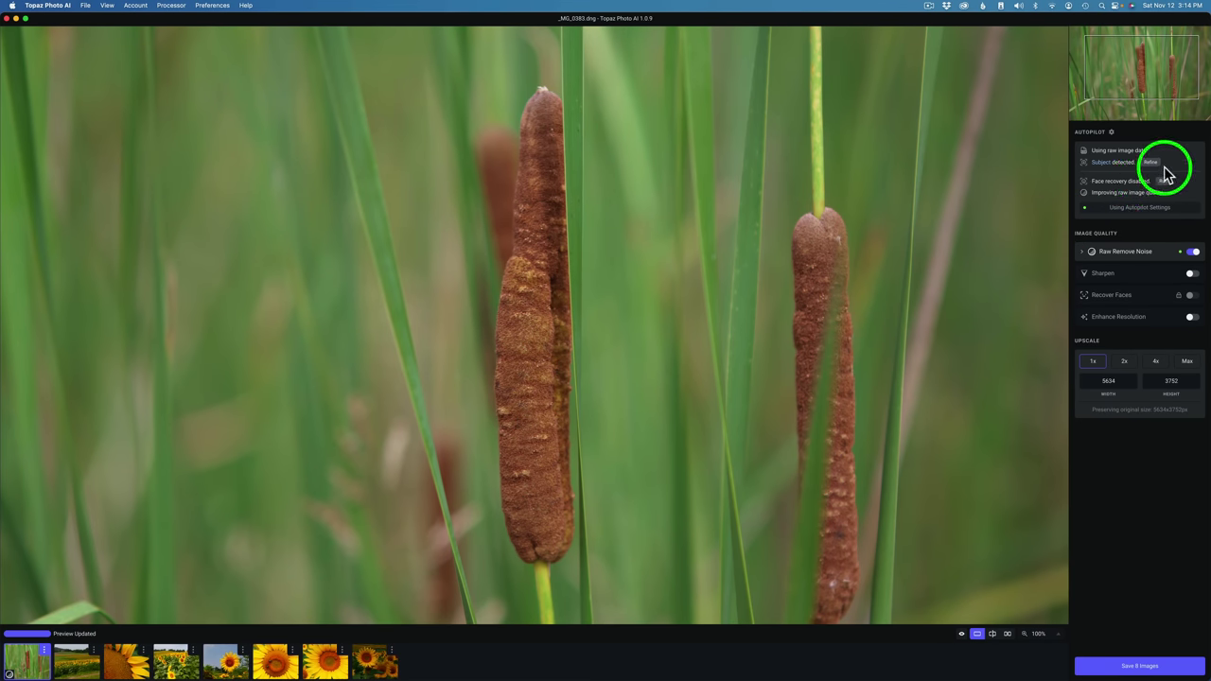
mouse_move(1103, 168)
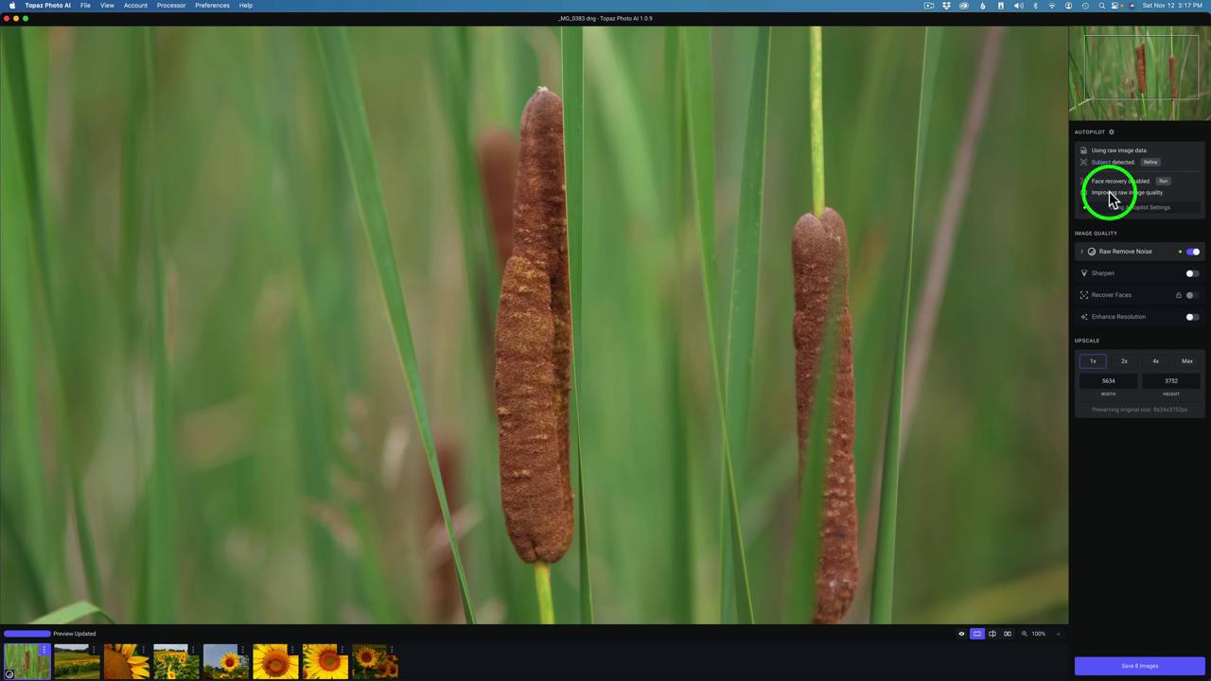
mouse_move(1085, 195)
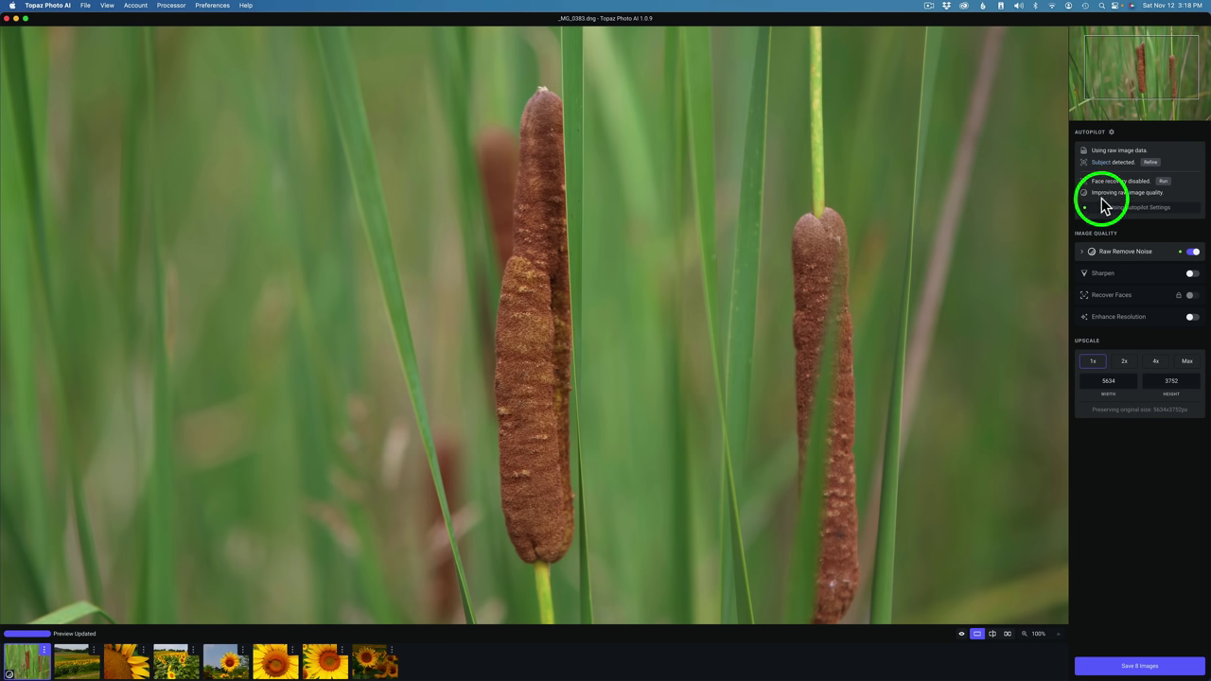
- Zoom to 200%, compare with the original, and expand Raw Remove Noise (Strength 1, Detail 40)
click(1058, 635)
click(1034, 596)
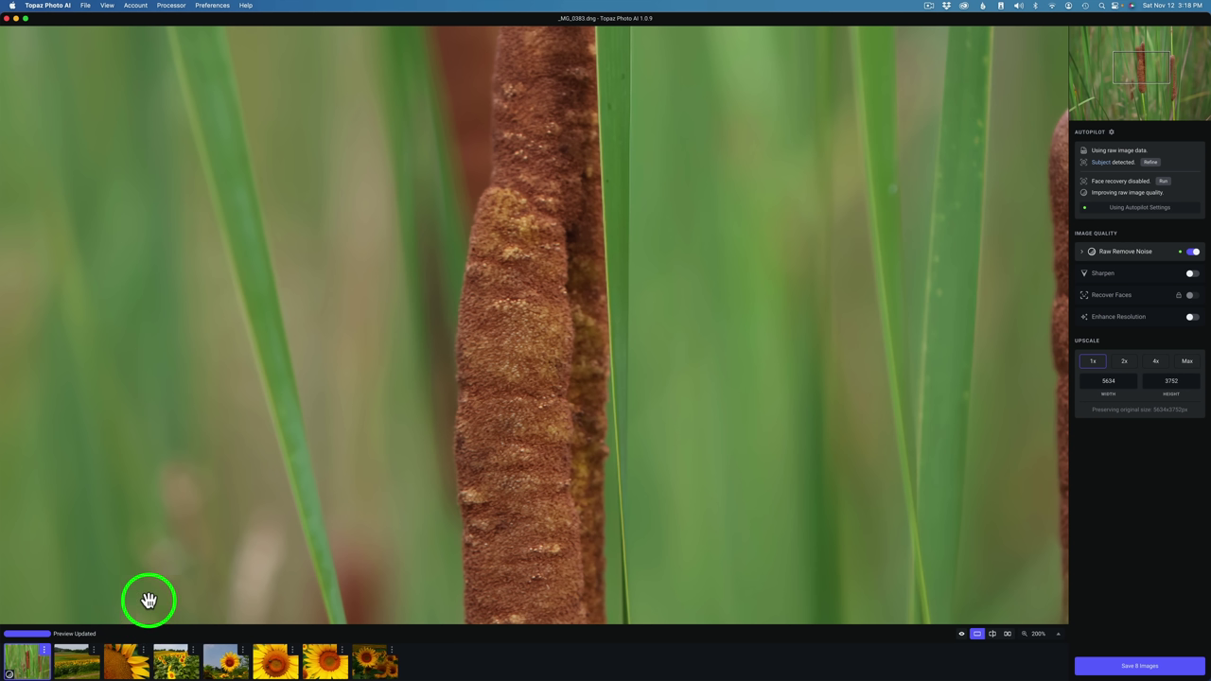
click(639, 276)
click(1145, 253)
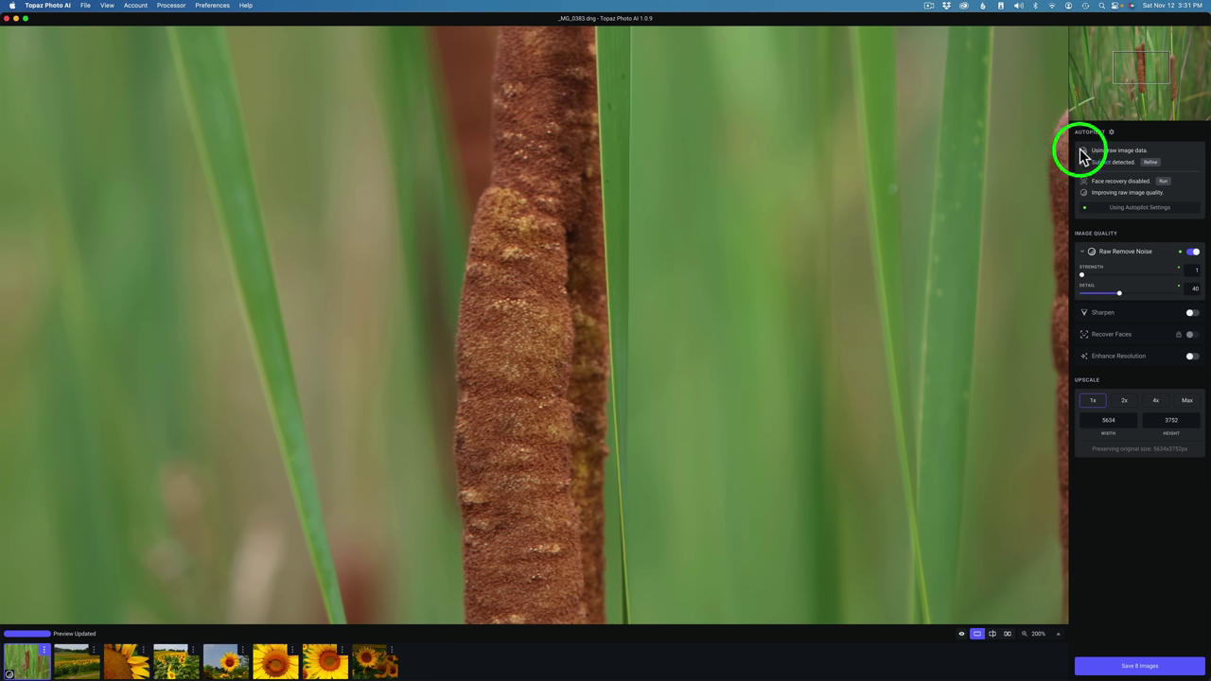
mouse_move(1084, 155)
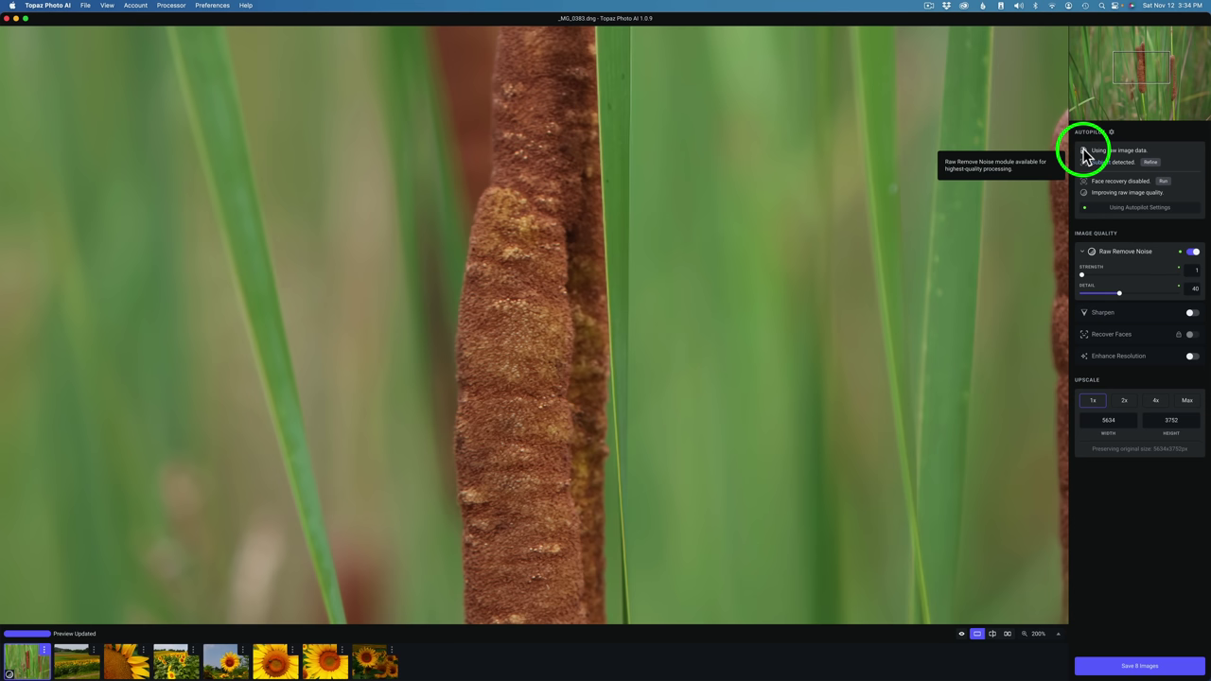
mouse_move(1086, 167)
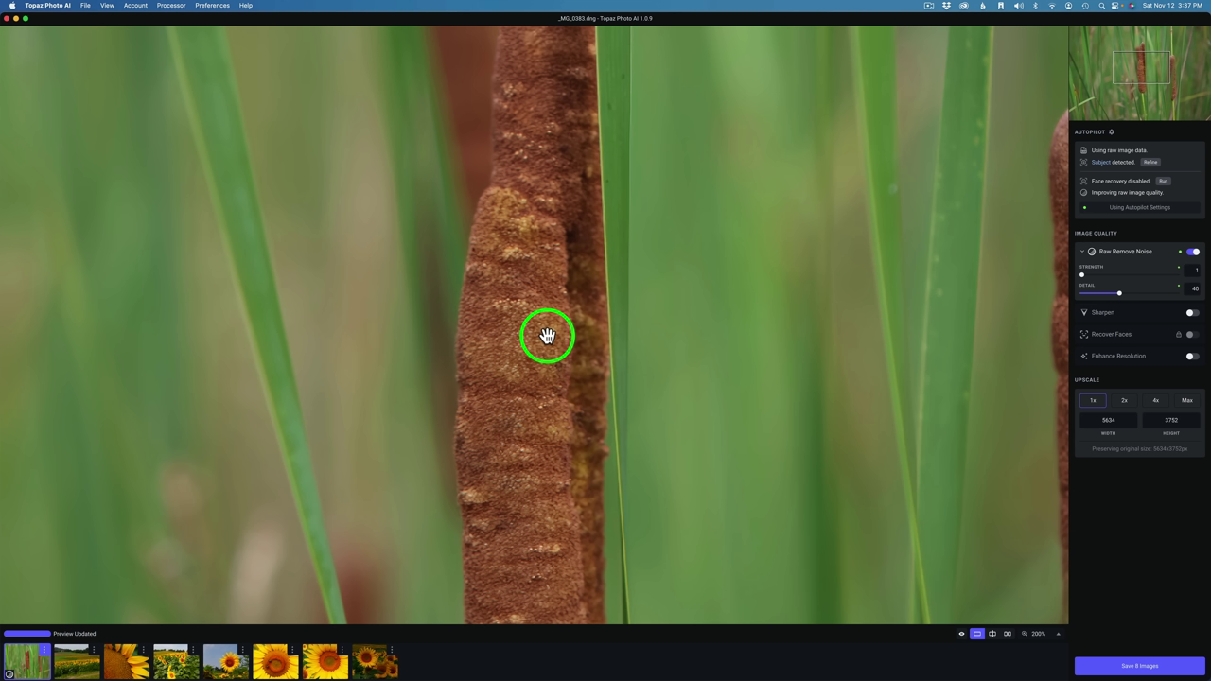
mouse_move(1086, 187)
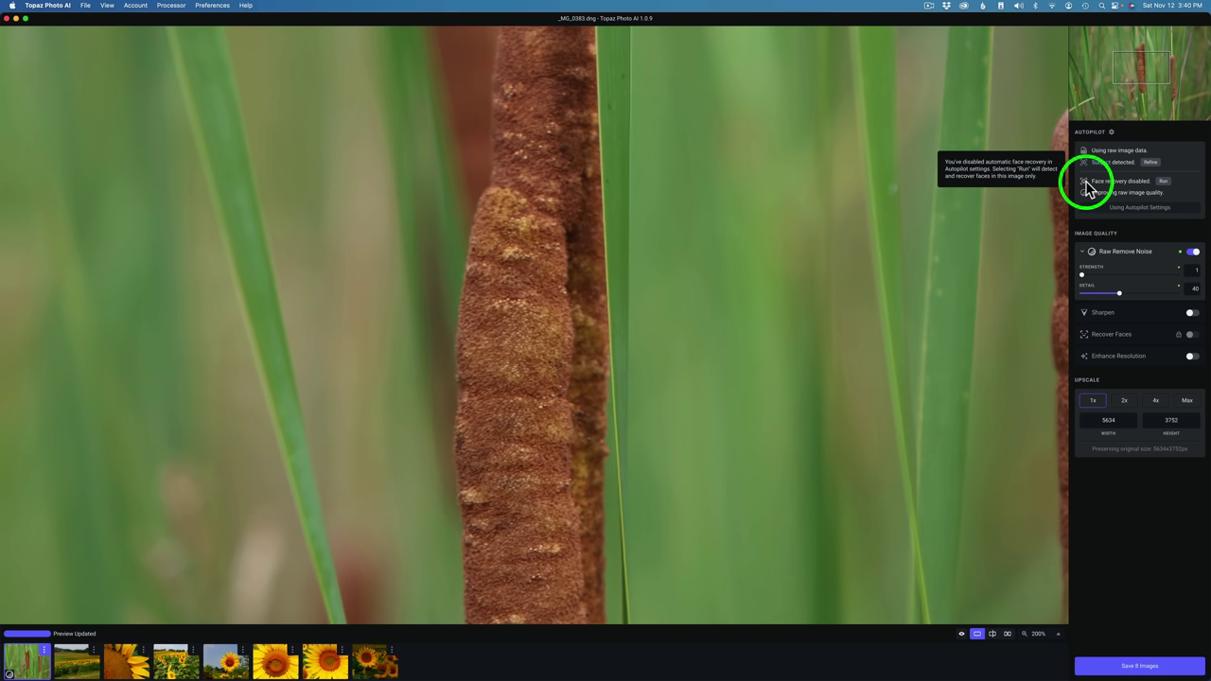
click(220, 6)
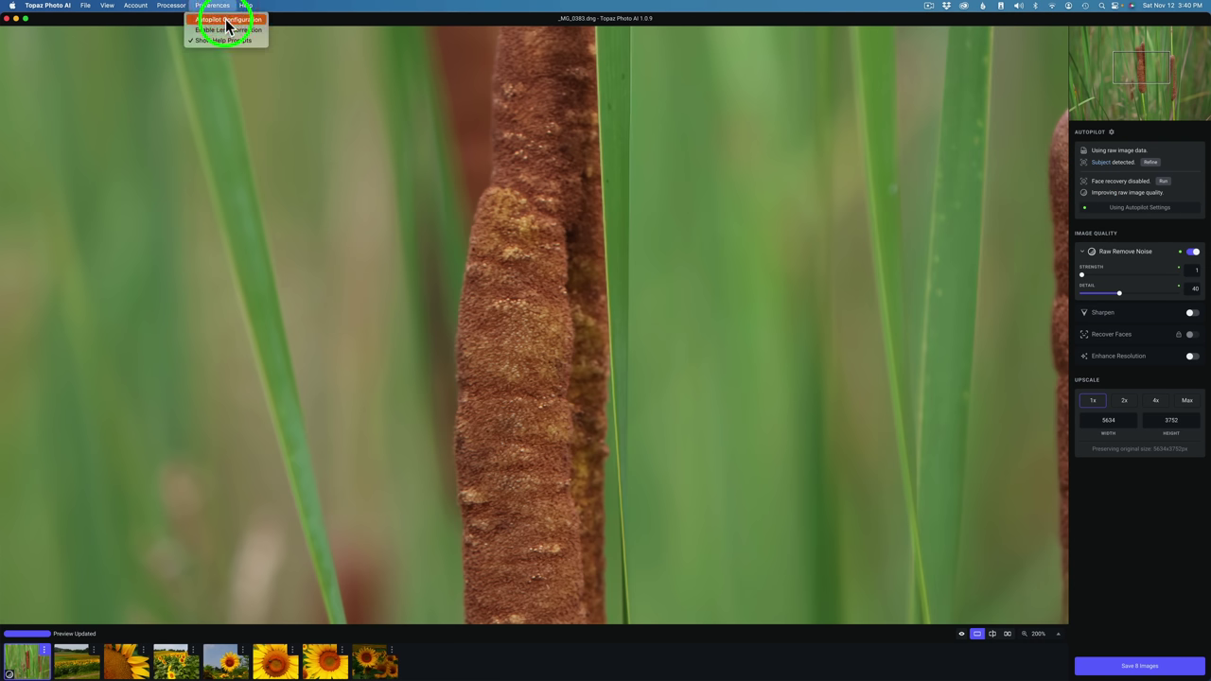
click(227, 21)
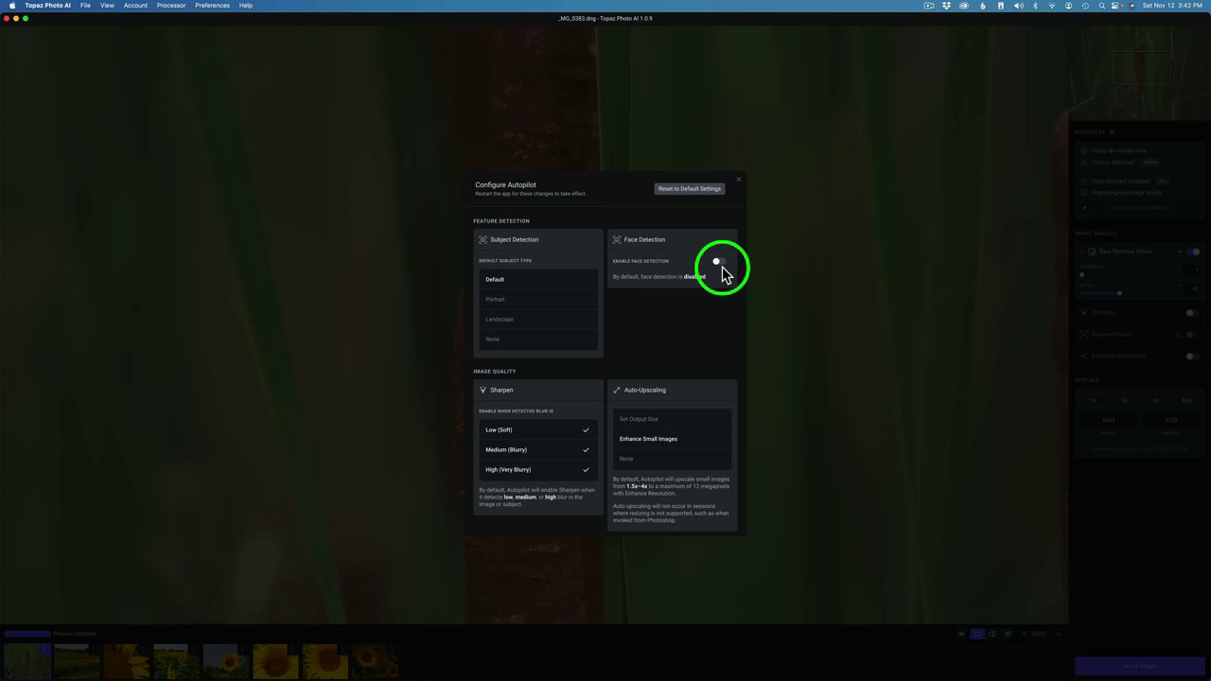
click(738, 179)
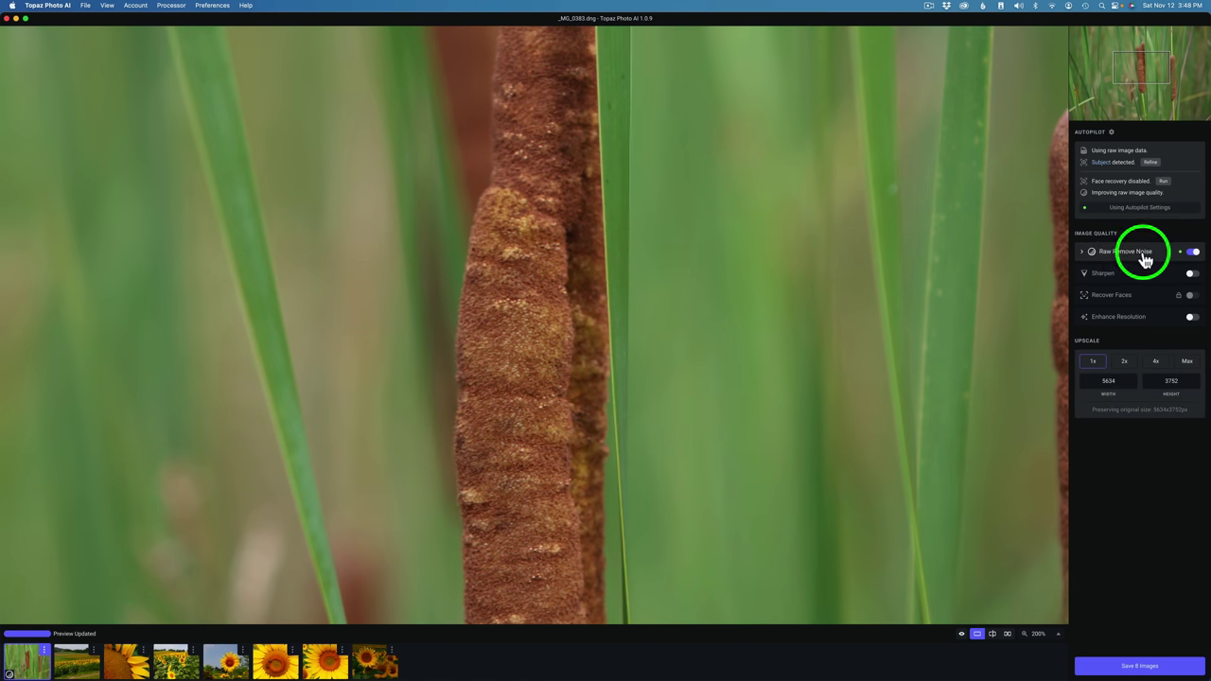
mouse_move(1095, 258)
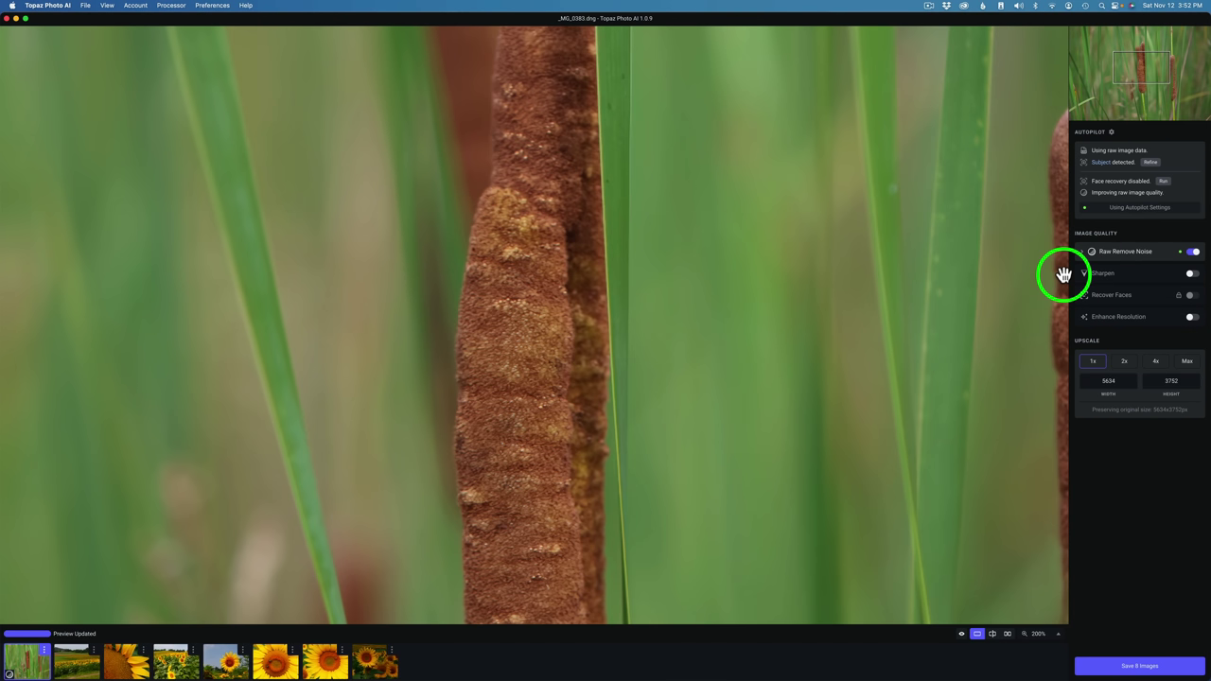
- Enable Sharpen, toggle Subject Only off and back on, then switch Sharpen off
mouse_move(1087, 277)
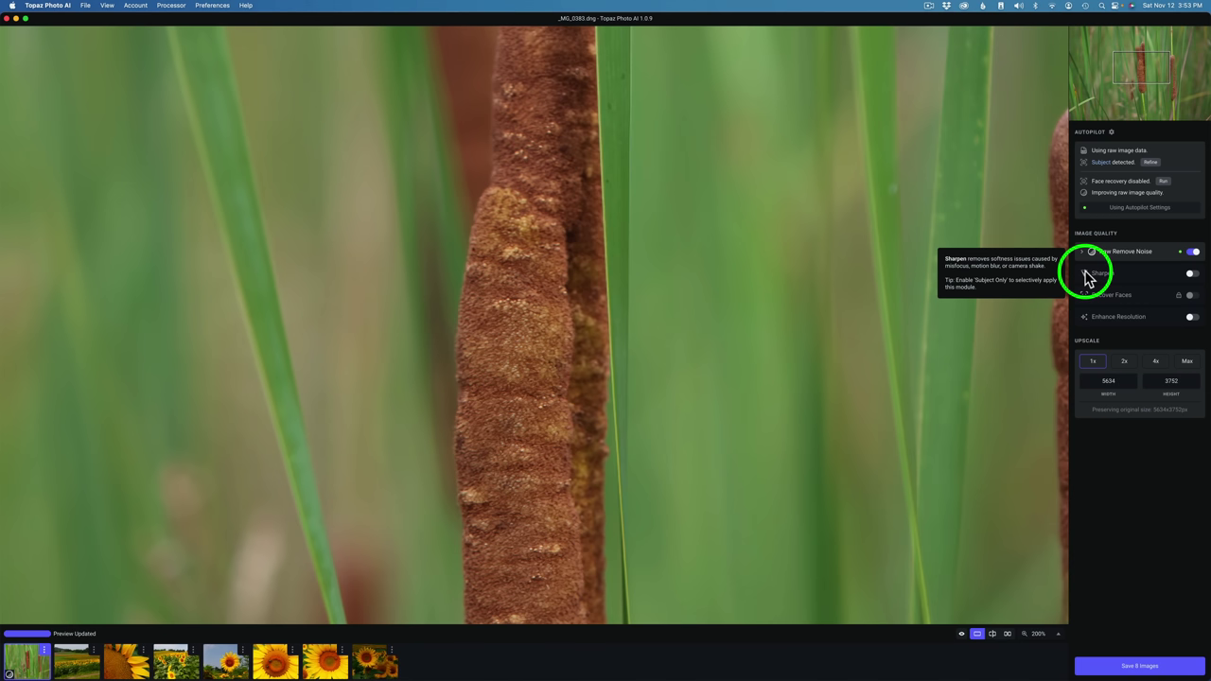
click(1135, 275)
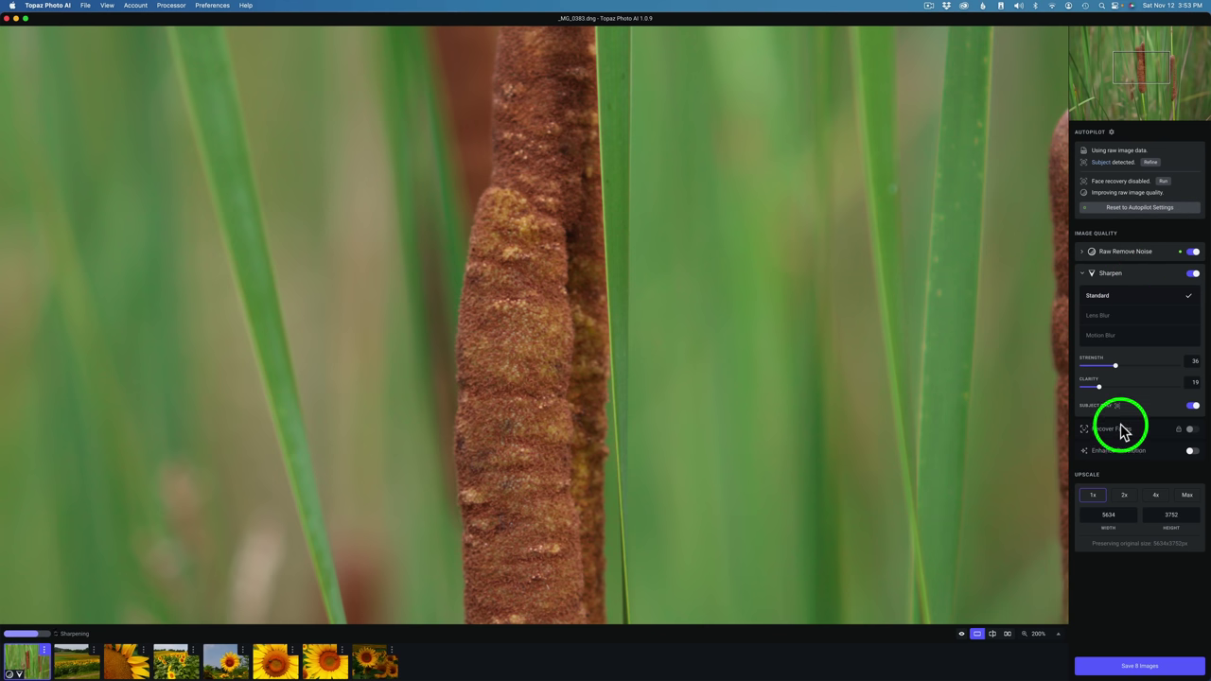
mouse_move(1094, 406)
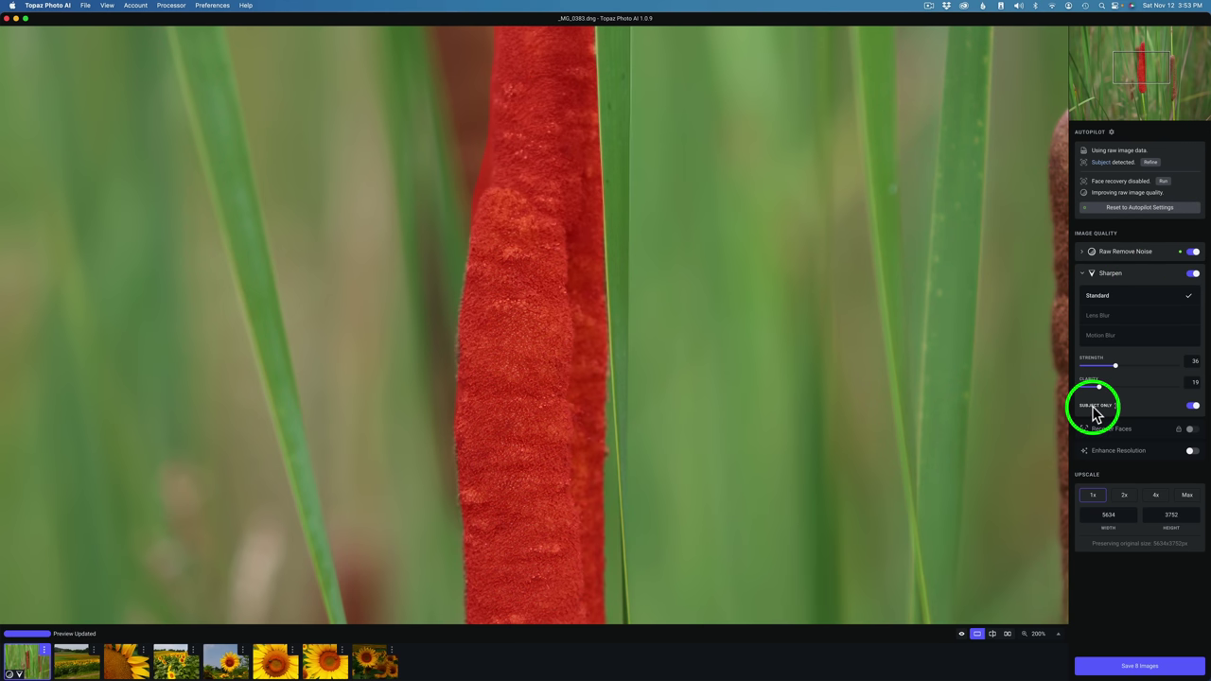
click(1193, 406)
click(1193, 407)
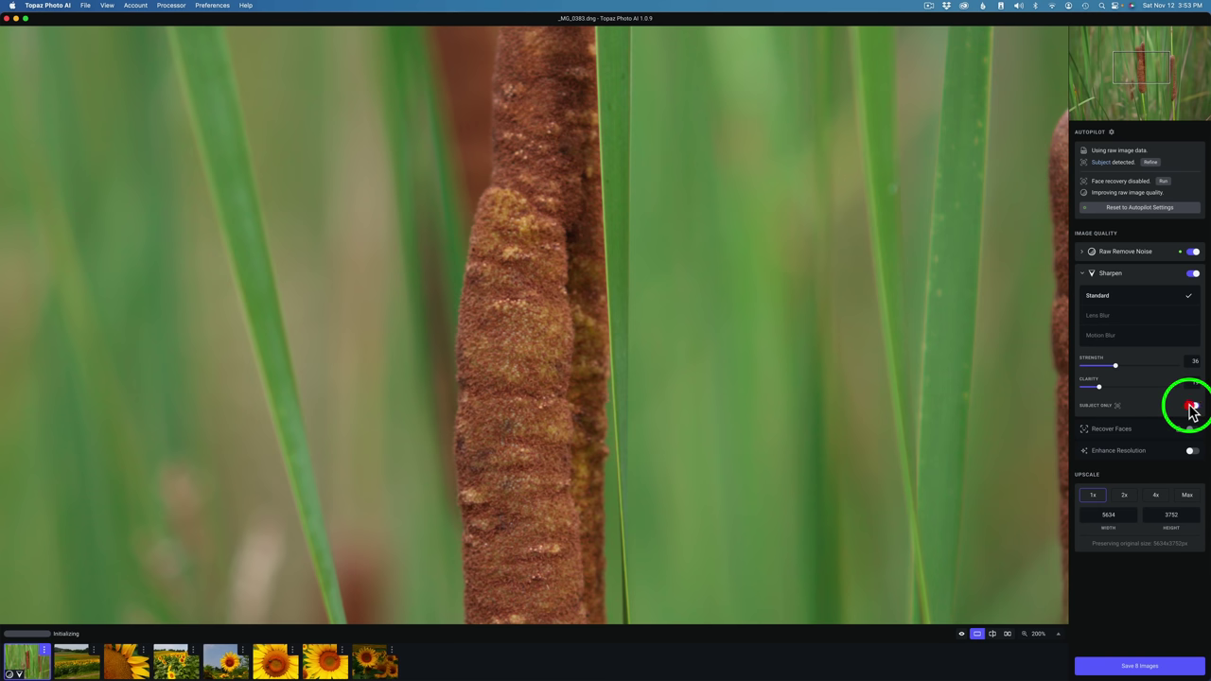
click(1193, 274)
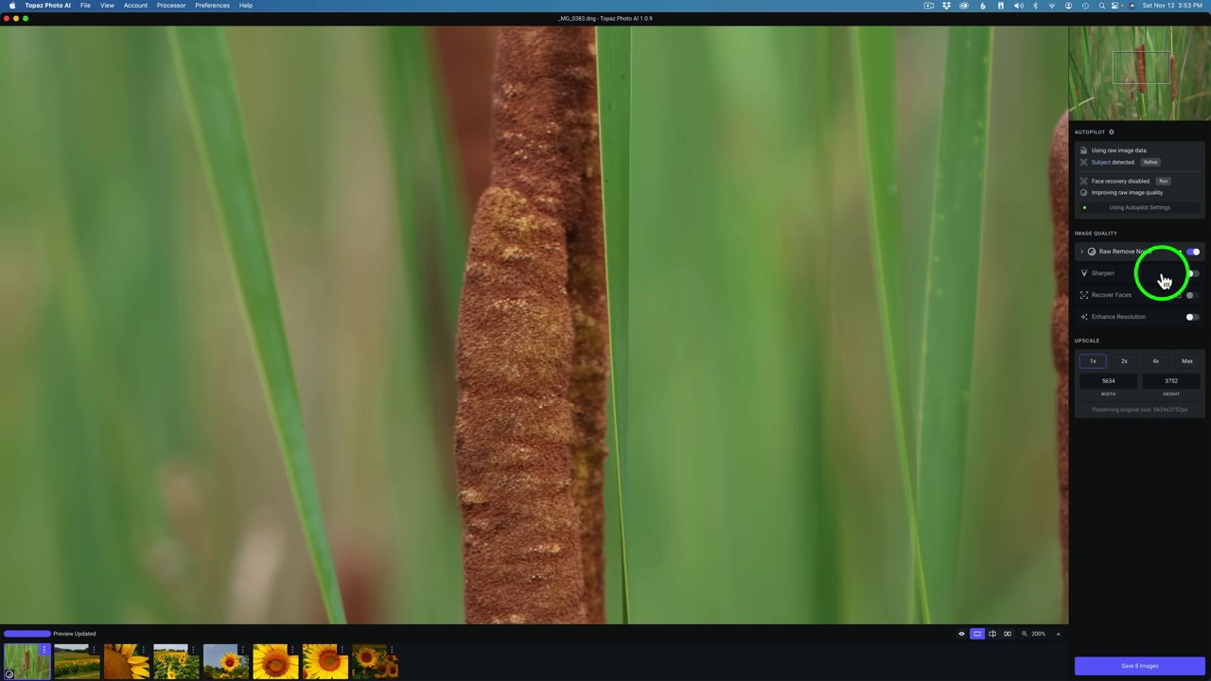
- Turn Sharpen on again for the cattail photo and check the Recover Faces help
click(1165, 281)
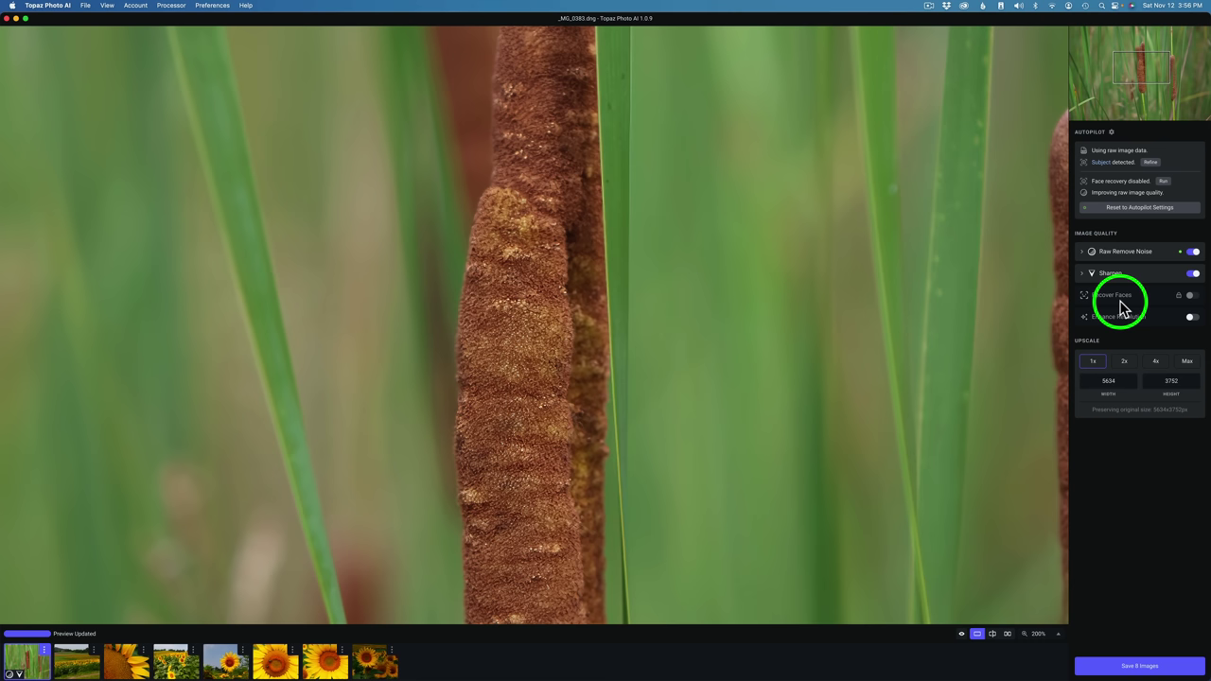
mouse_move(1086, 301)
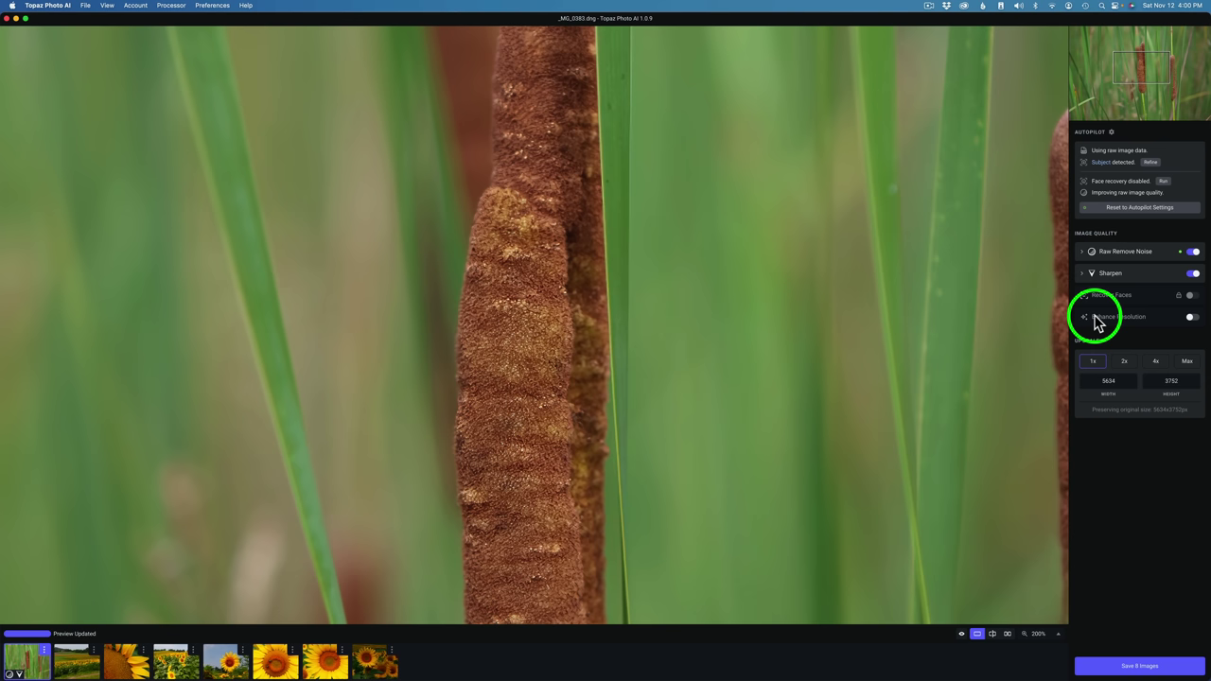
mouse_move(1087, 322)
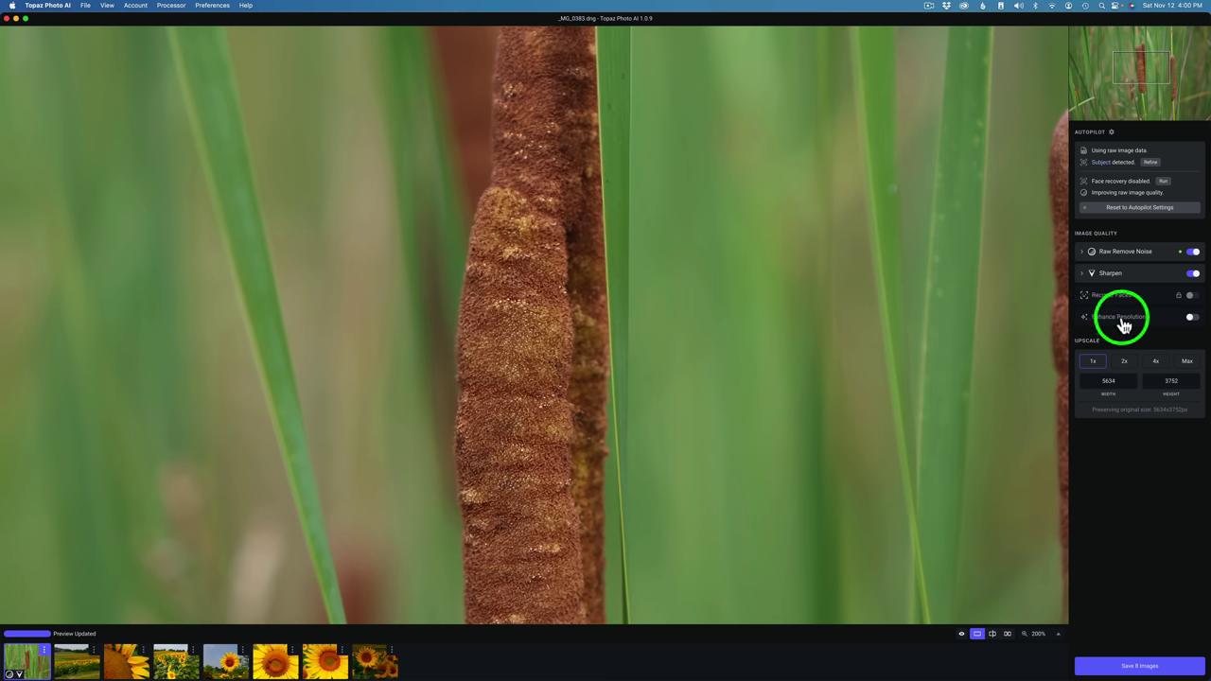
- Enable Enhance Resolution, starting on the Low Resolution model at 1x
click(1122, 319)
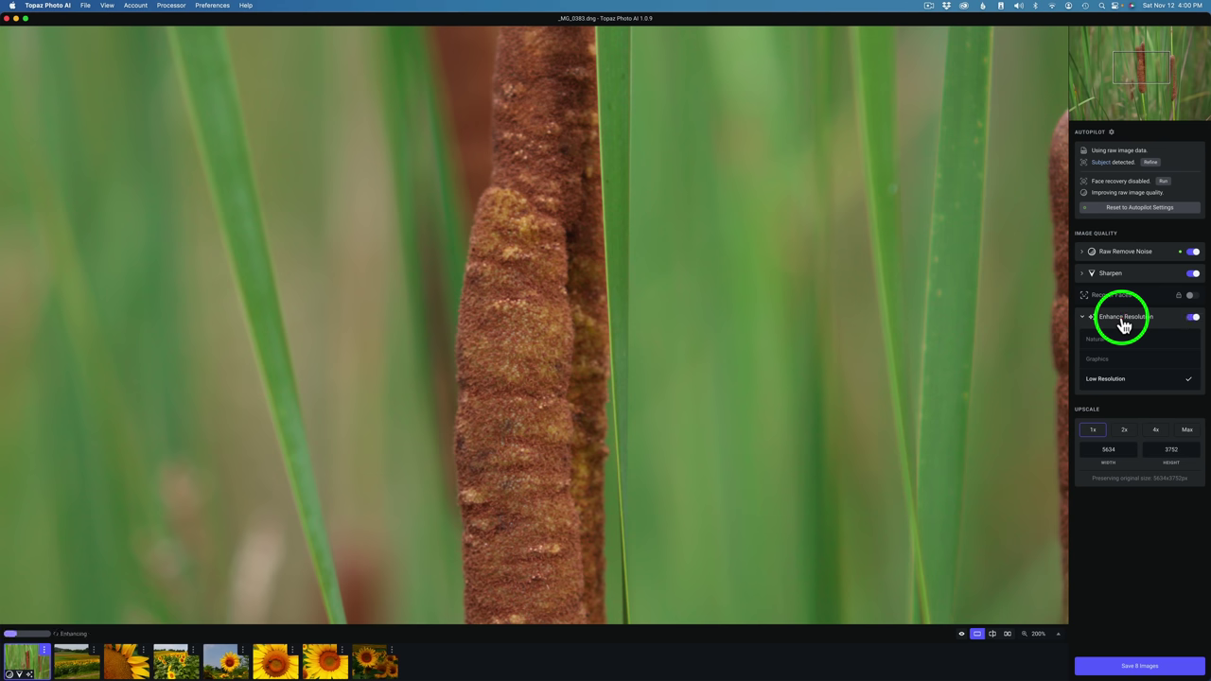
mouse_move(1090, 320)
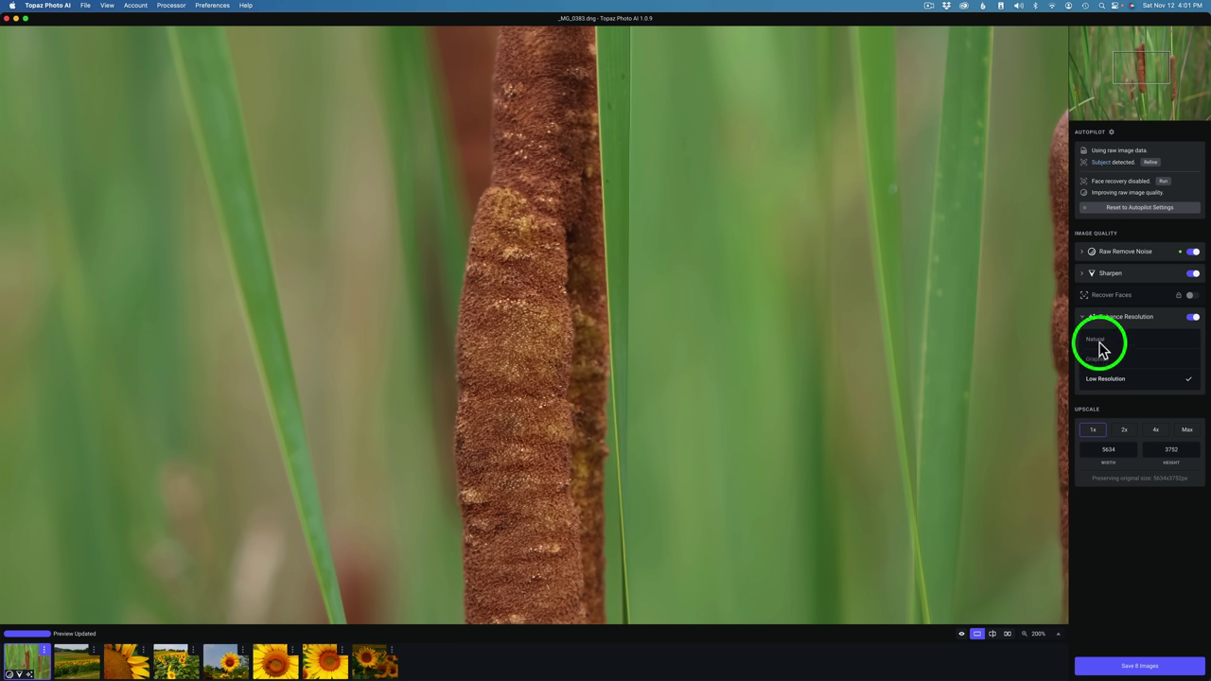
- Select the Natural model, toggle Enhance Resolution off and on, and collapse its options
click(1098, 338)
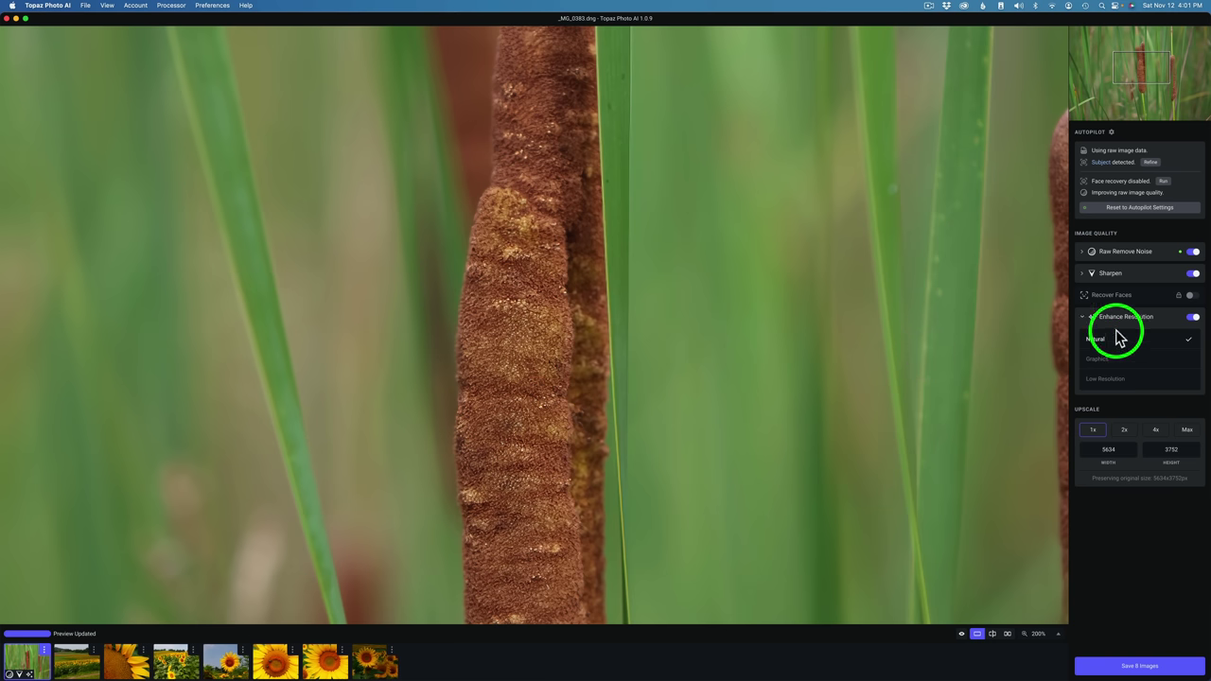
click(1192, 318)
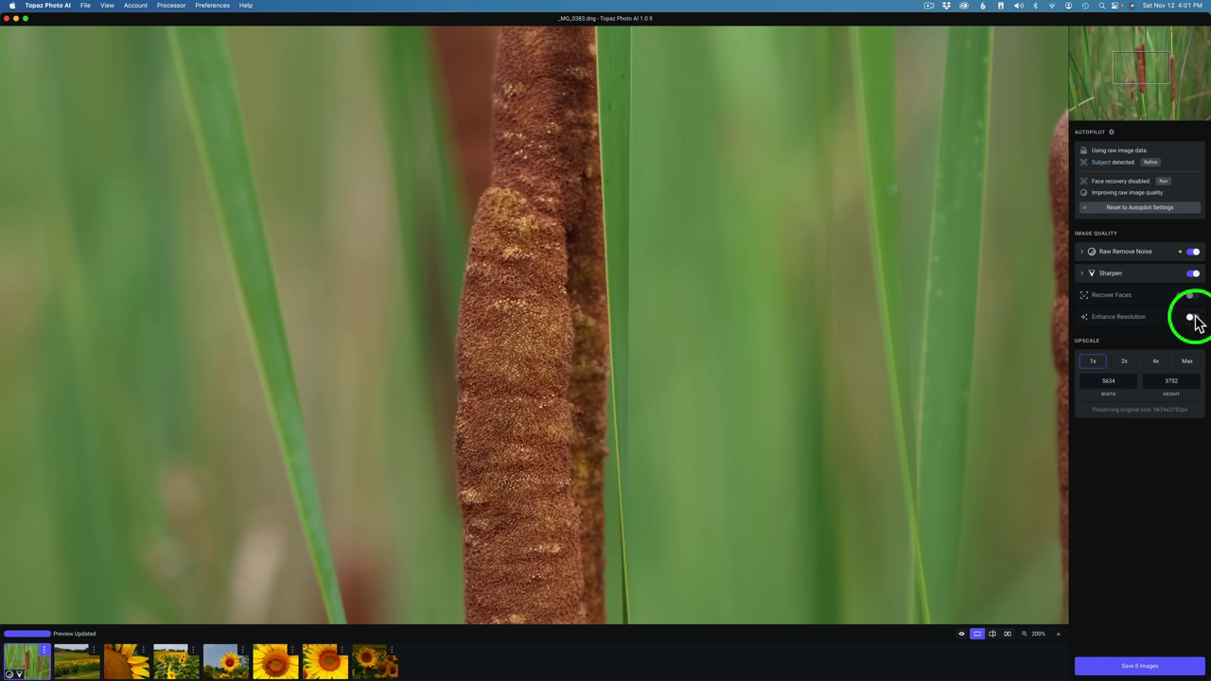
click(1191, 319)
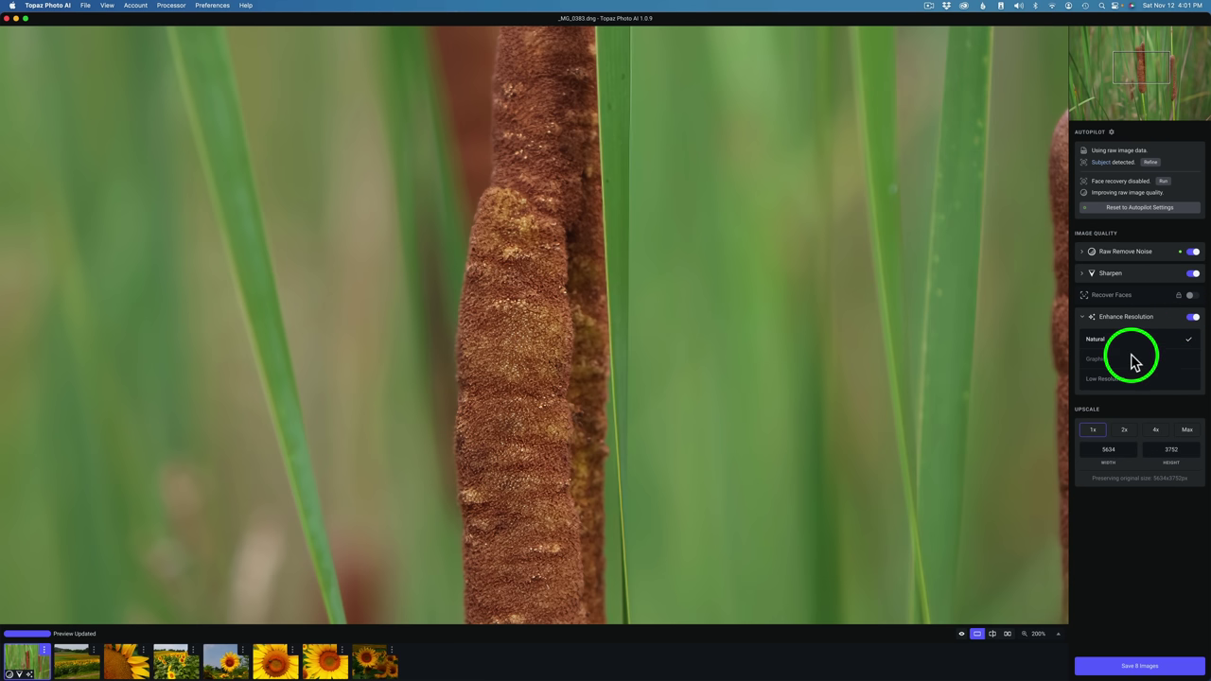
click(1148, 320)
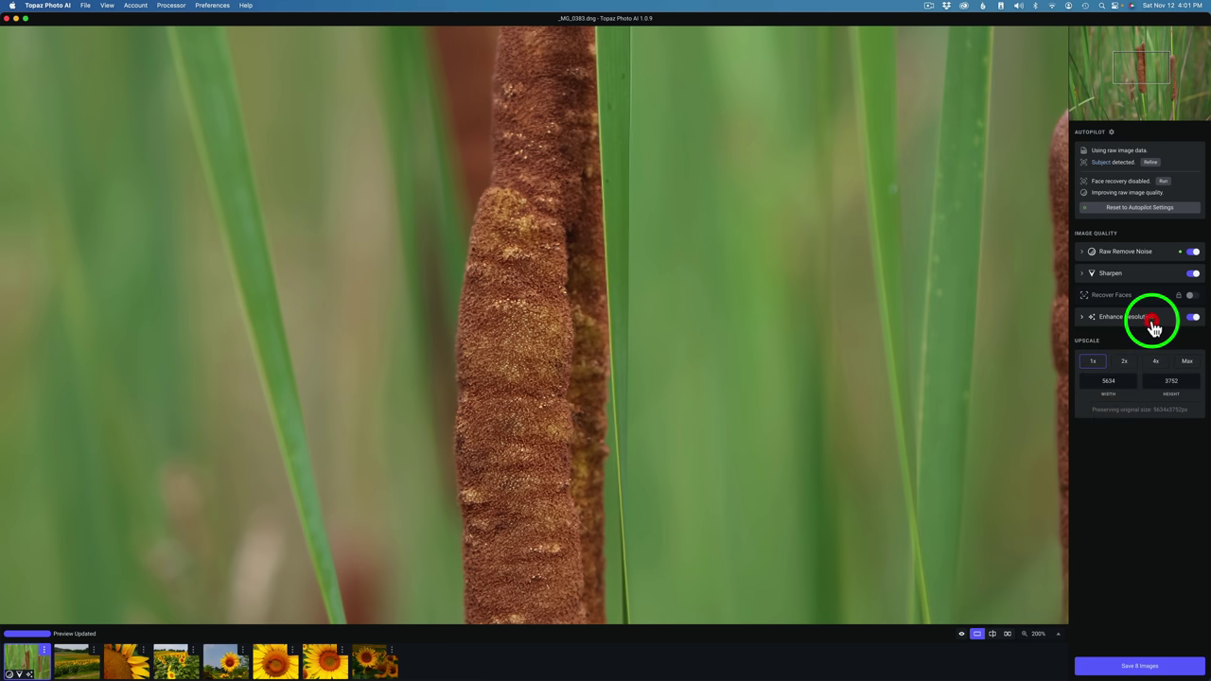
mouse_move(1092, 321)
- Open export settings for all 8 images and keep Original Folder as the save location
click(1171, 669)
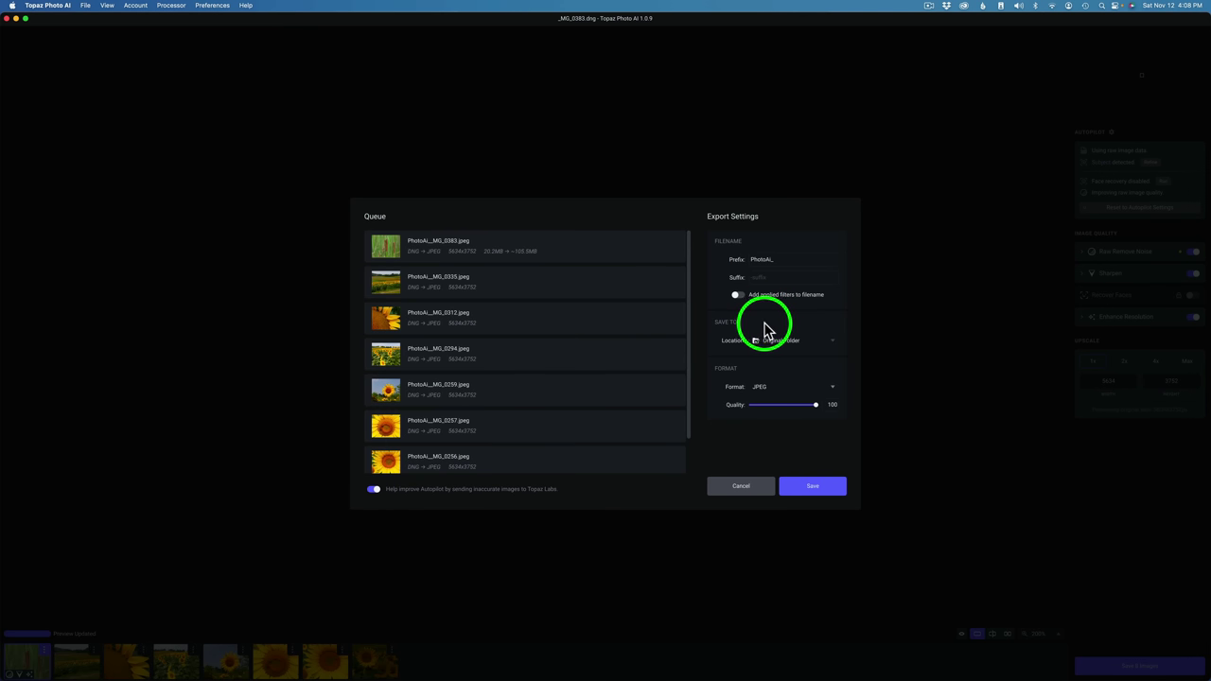
click(832, 342)
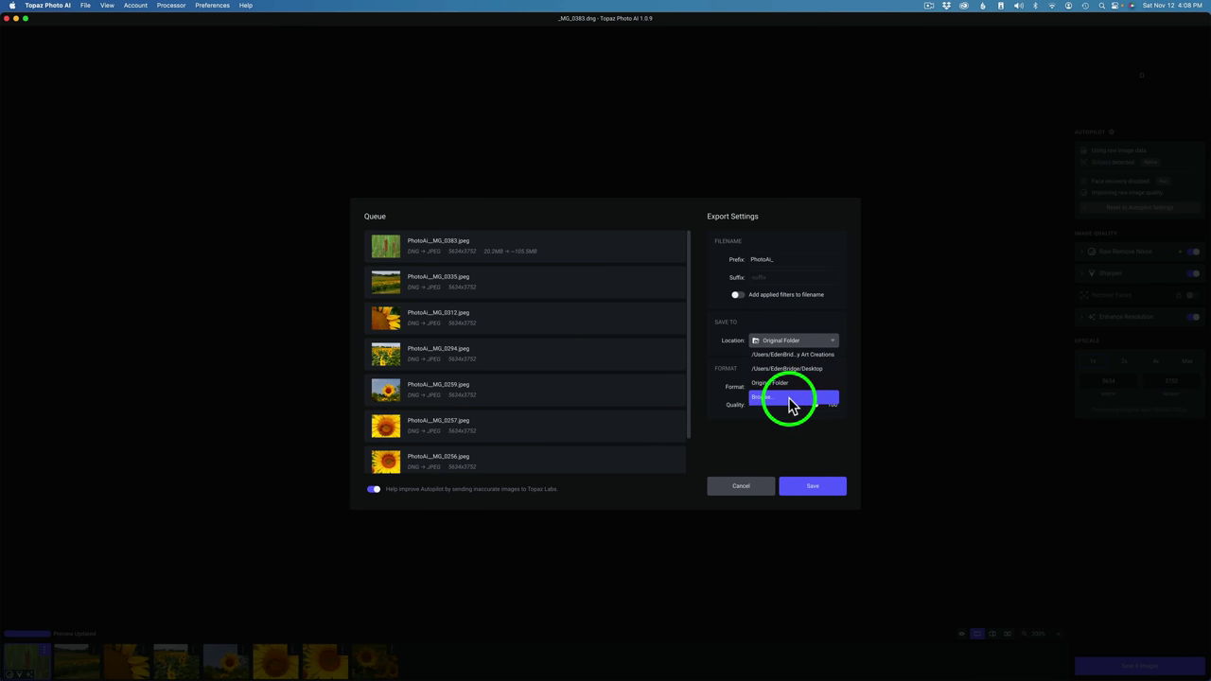
click(810, 325)
click(797, 340)
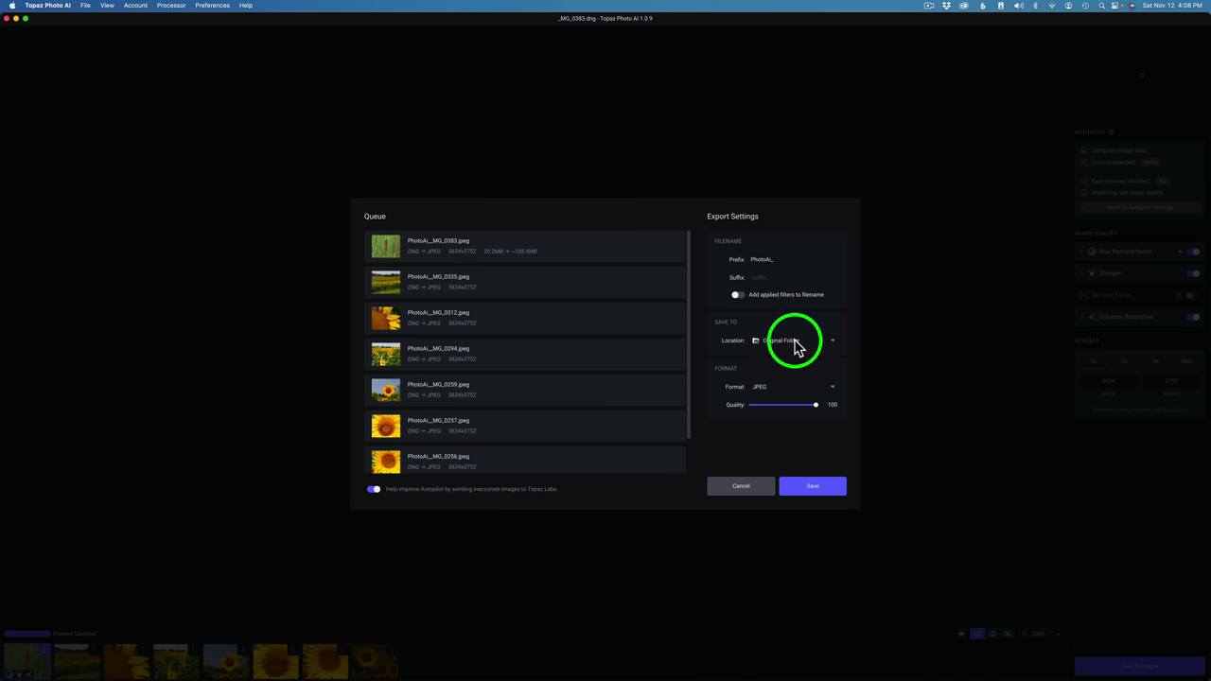
- Choose DNG as the export format for the queued photos
click(831, 388)
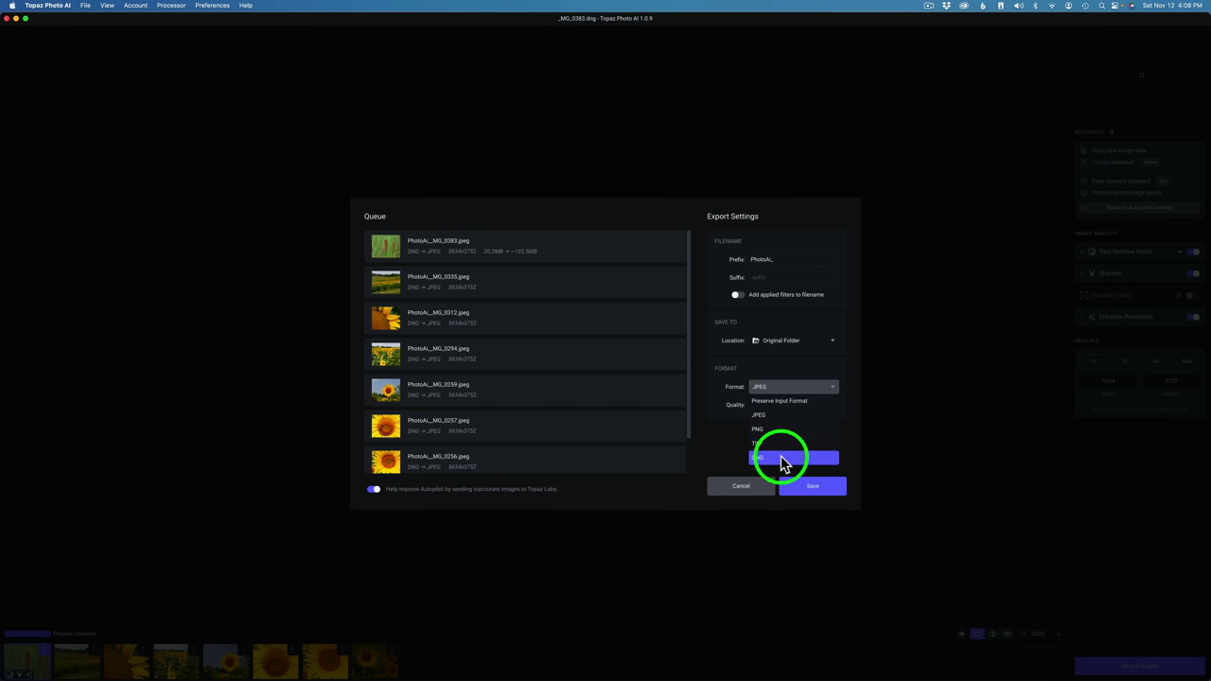
click(781, 459)
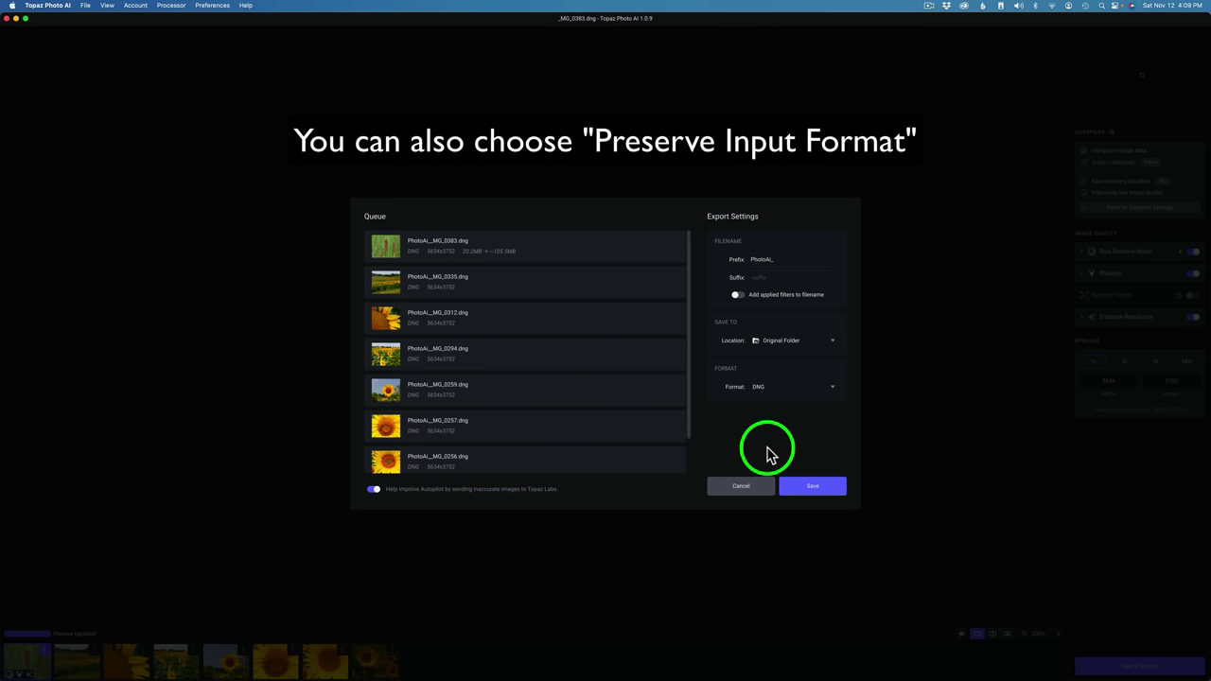